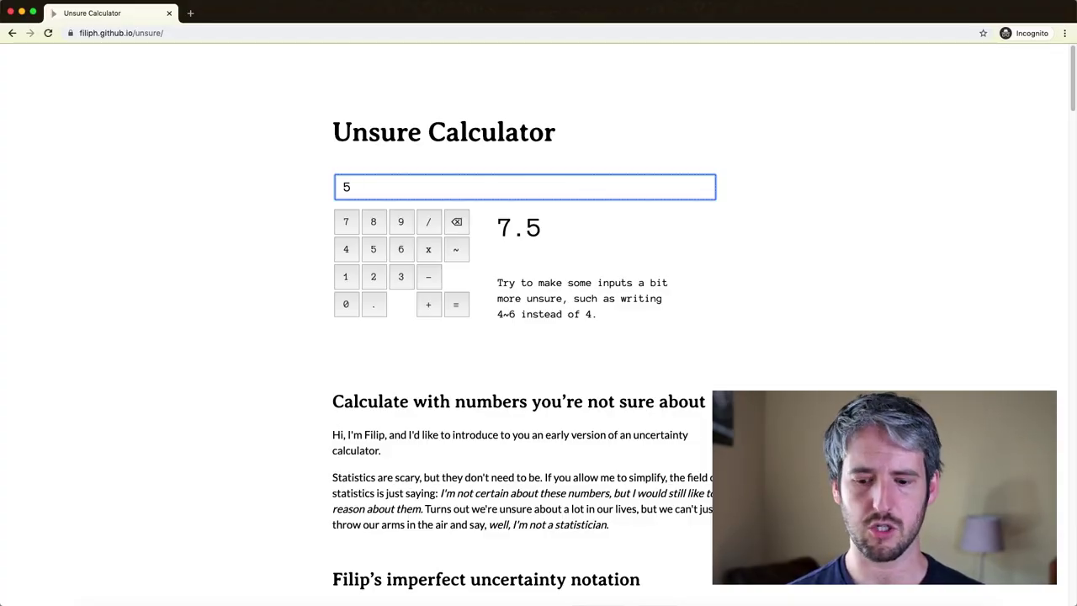
Extend the 5 to 5 * 7 / 3 and evaluate it, giving 11.7
{"action": "type", "text": "*"}
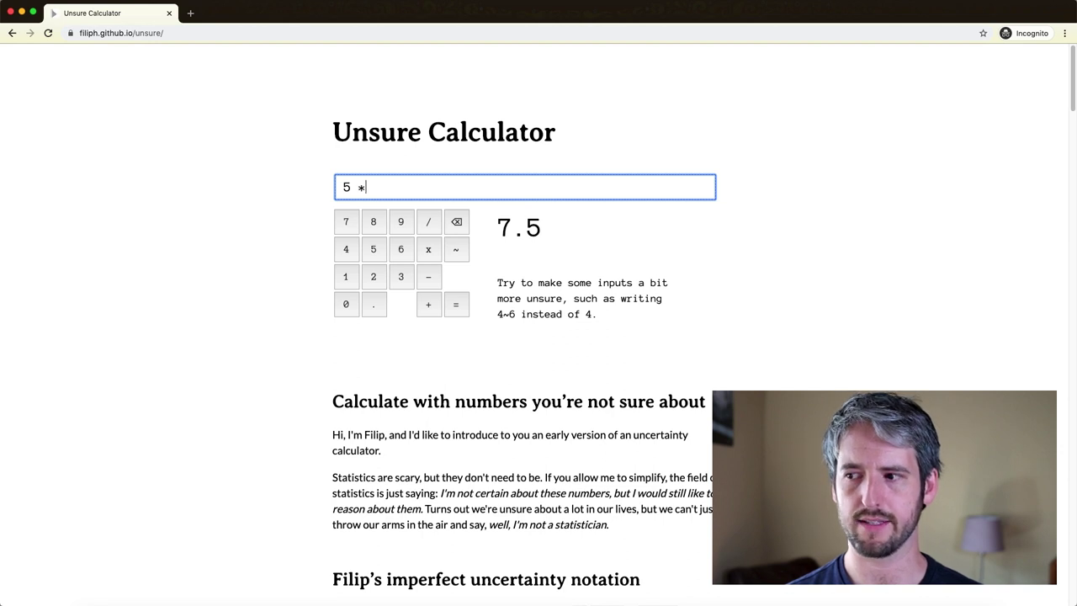
{"action": "type", "text": " 7"}
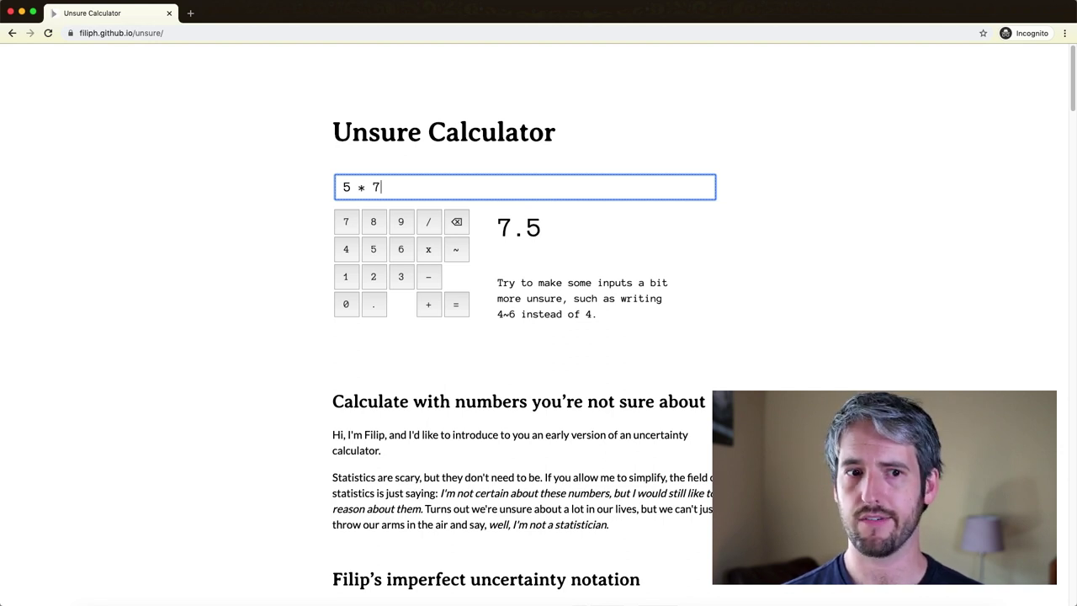
{"action": "type", "text": " /"}
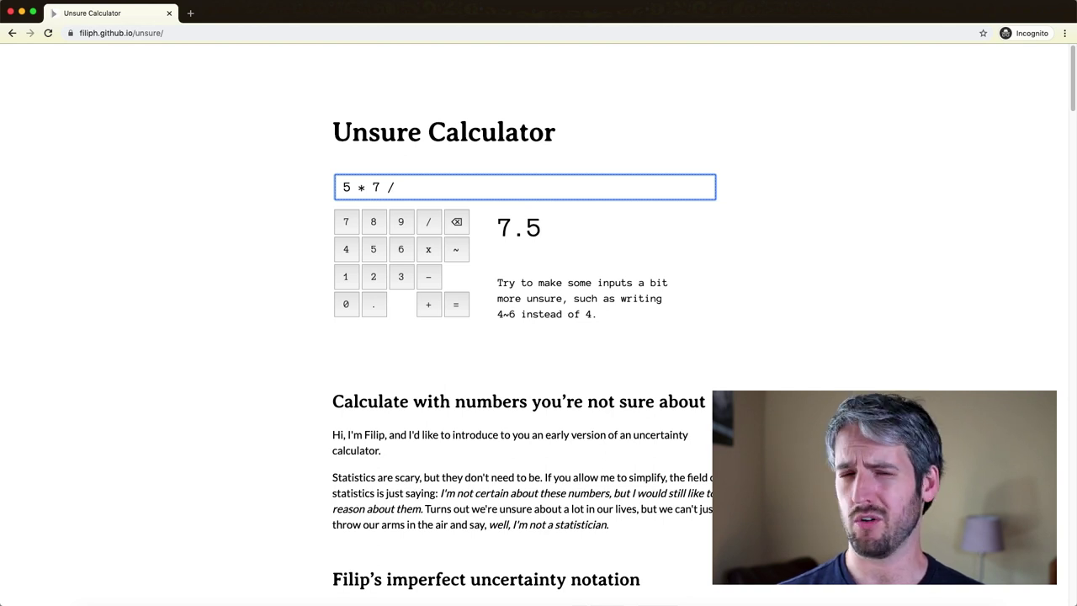
{"action": "type", "text": "3"}
{"action": "key", "text": "Return"}
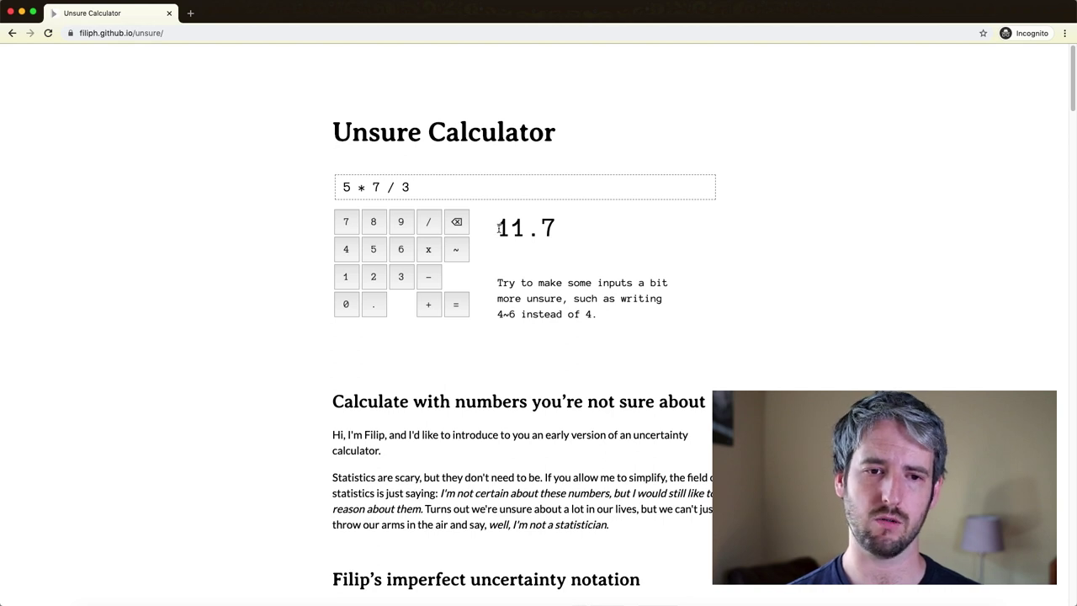
{"action": "left_click_drag", "start_coordinate": [498, 228], "coordinate": [564, 231]}
{"action": "left_click", "coordinate": [564, 233]}
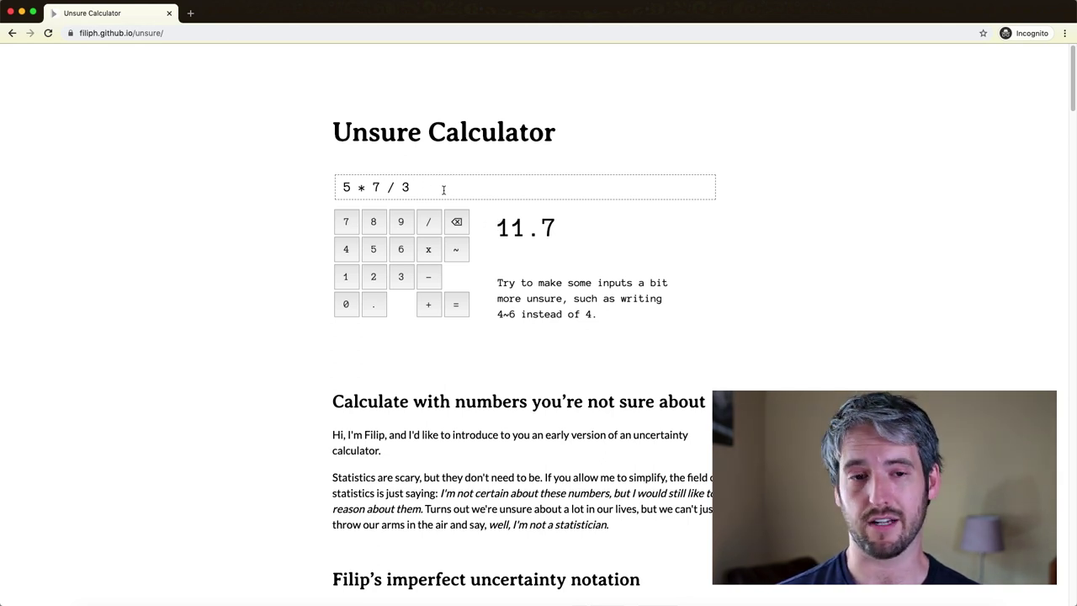
{"action": "left_click_drag", "start_coordinate": [496, 225], "coordinate": [570, 231]}
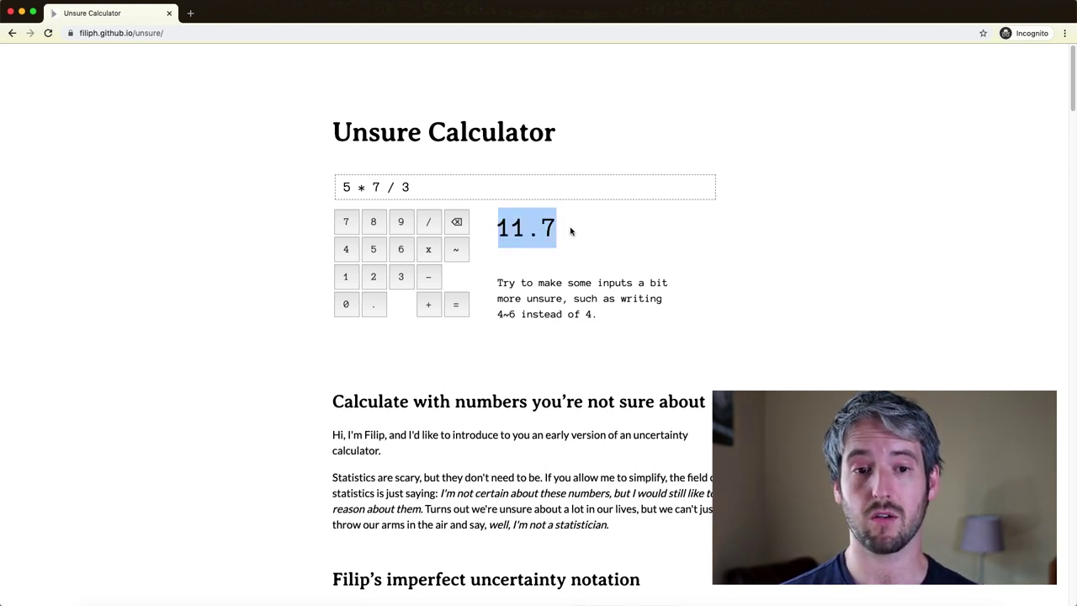
{"action": "left_click", "coordinate": [589, 236]}
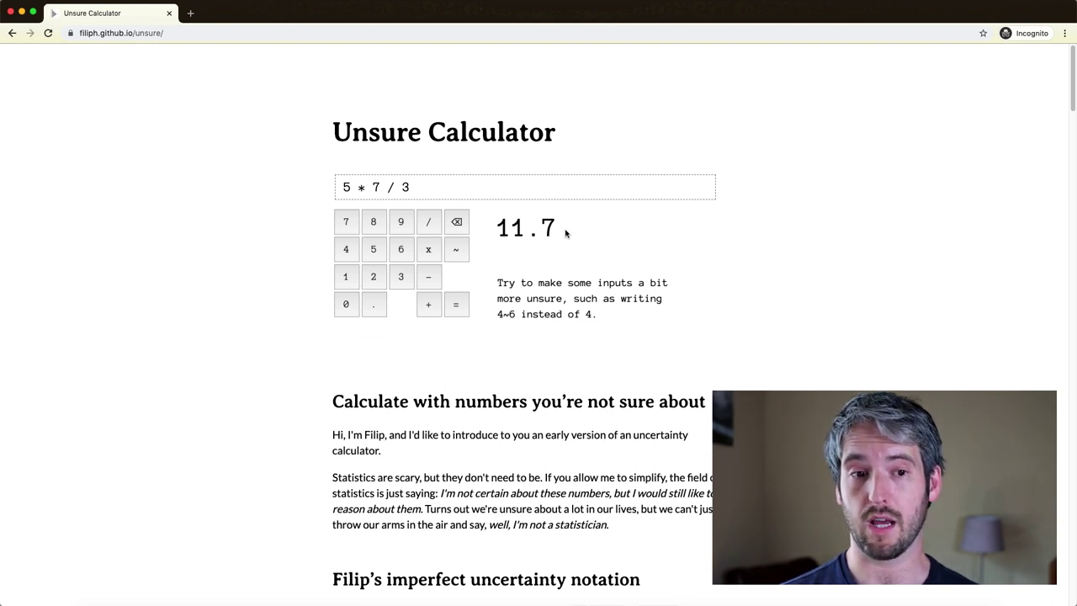
{"action": "double_click", "coordinate": [375, 187]}
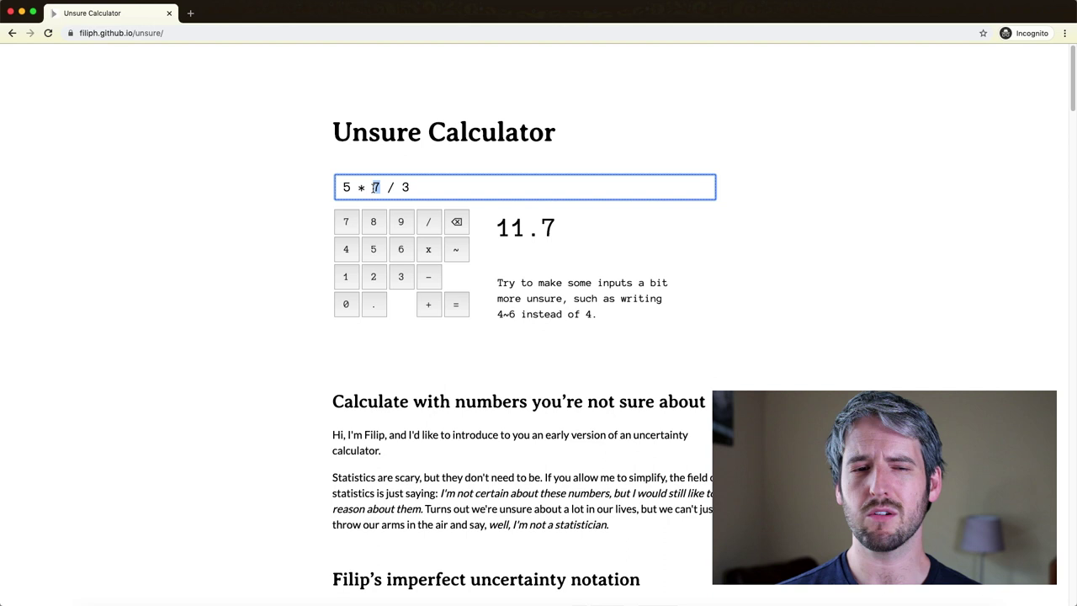
{"action": "left_click_drag", "start_coordinate": [413, 187], "coordinate": [402, 187]}
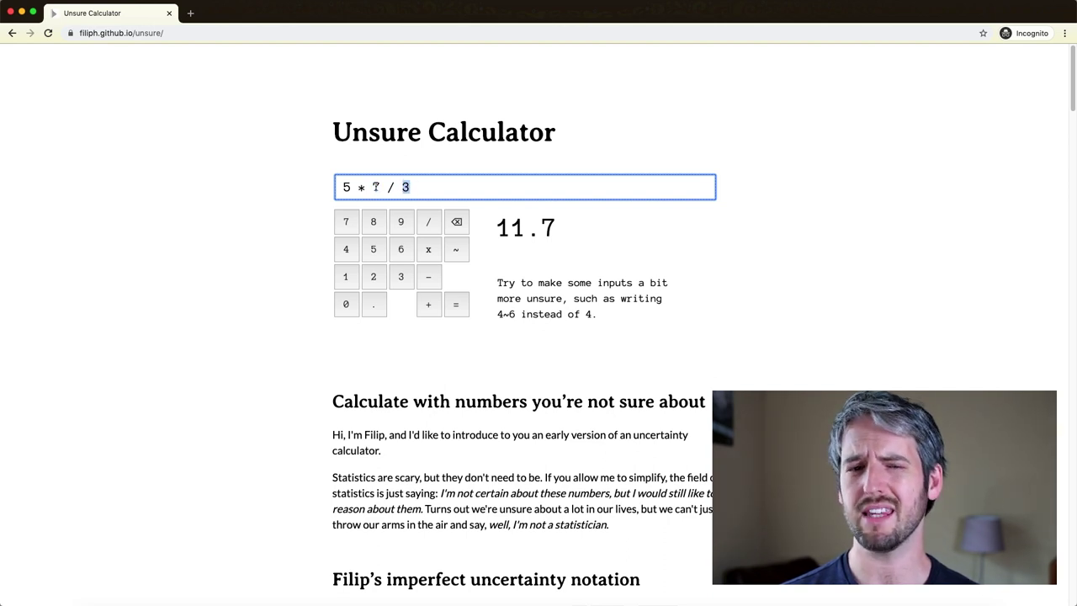
{"action": "left_click", "coordinate": [373, 187]}
{"action": "double_click", "coordinate": [375, 186]}
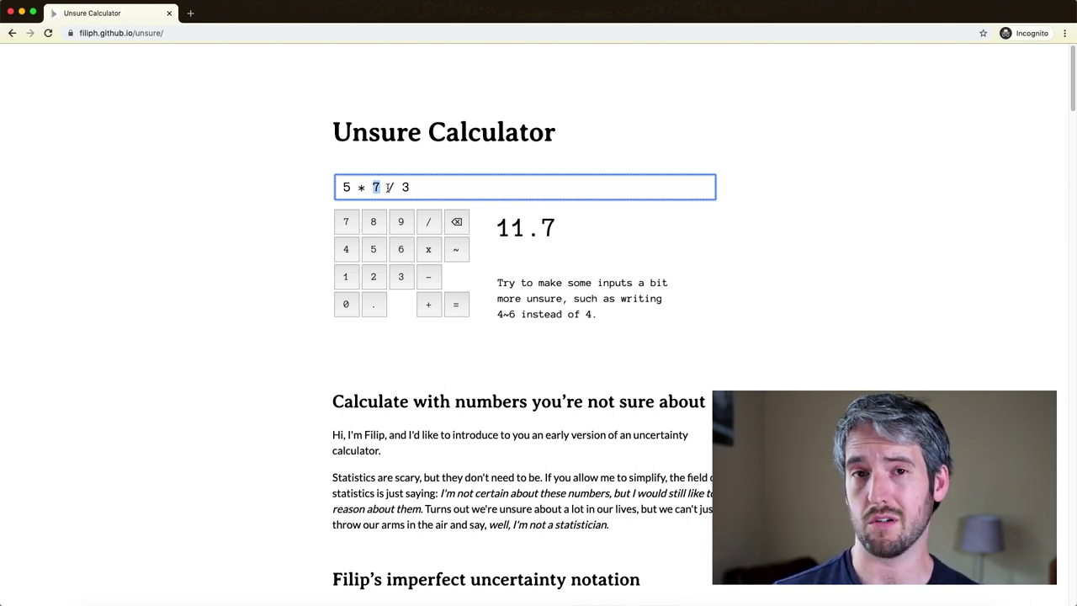
{"action": "double_click", "coordinate": [405, 187]}
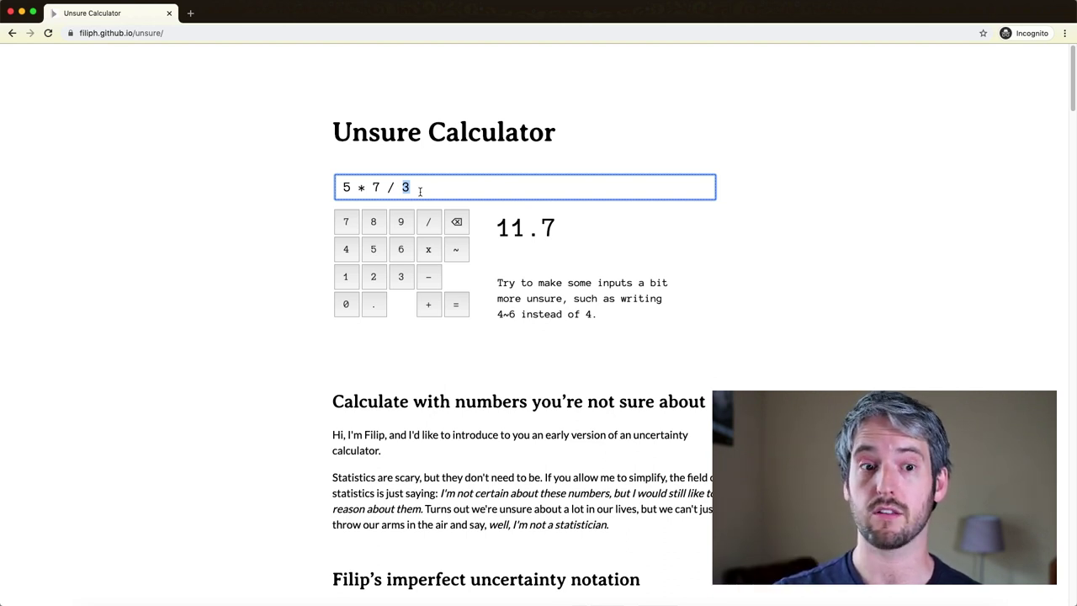
{"action": "left_click", "coordinate": [376, 187]}
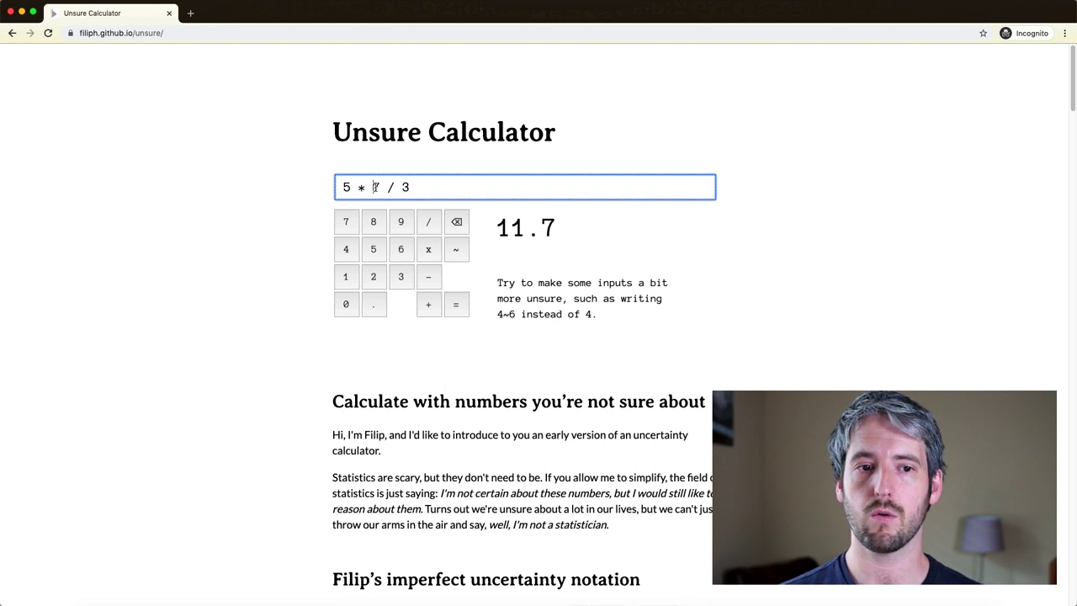
{"action": "double_click", "coordinate": [376, 187]}
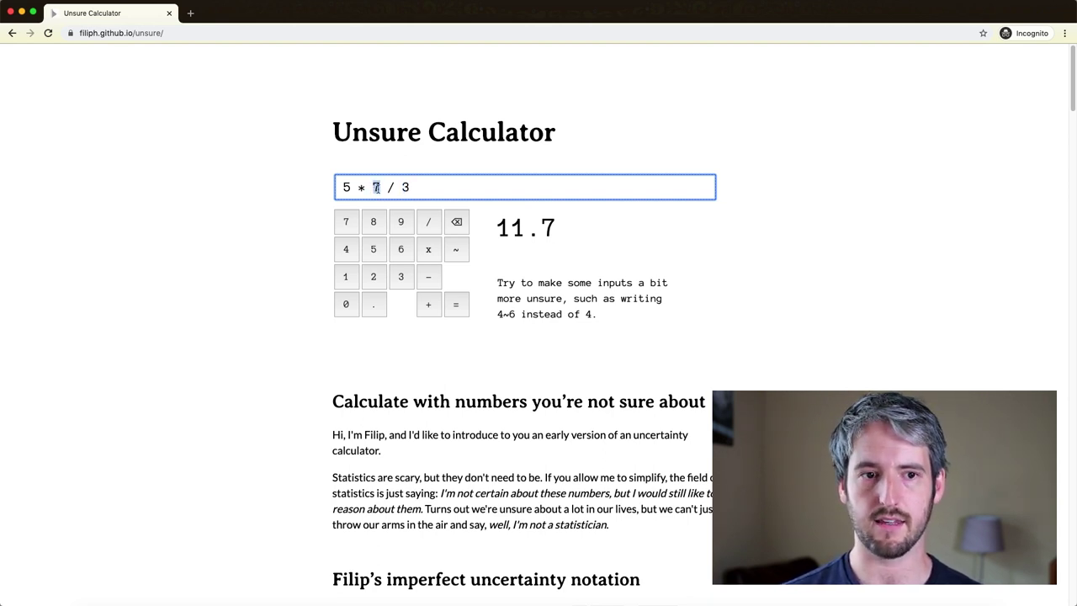
Replace the 7 with the range 5~10 and the divisor 3 with 2~5
{"action": "type", "text": "~"}
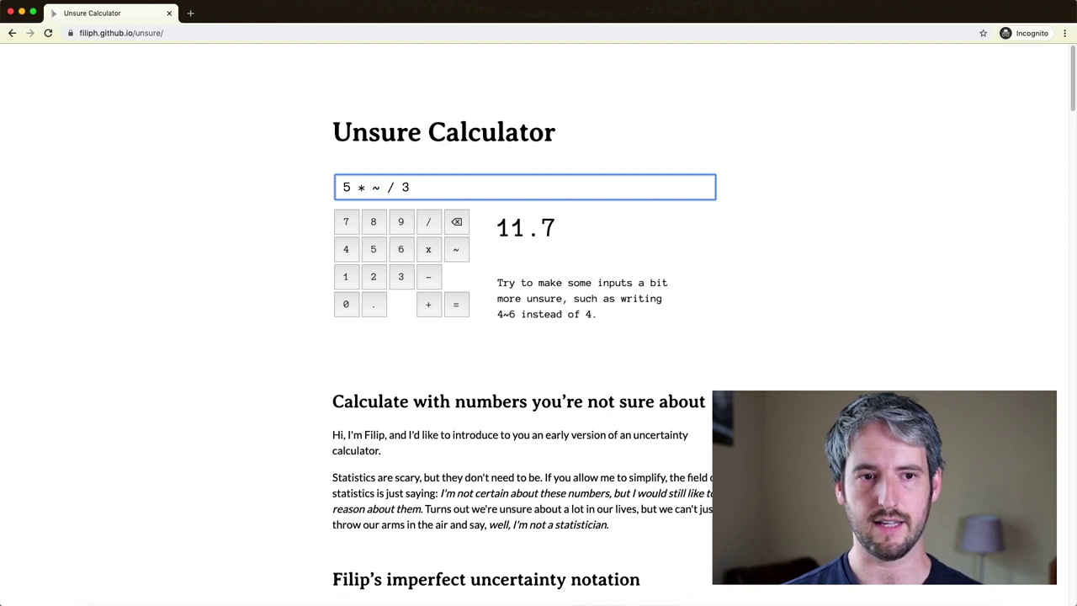
{"action": "key", "text": "BackSpace"}
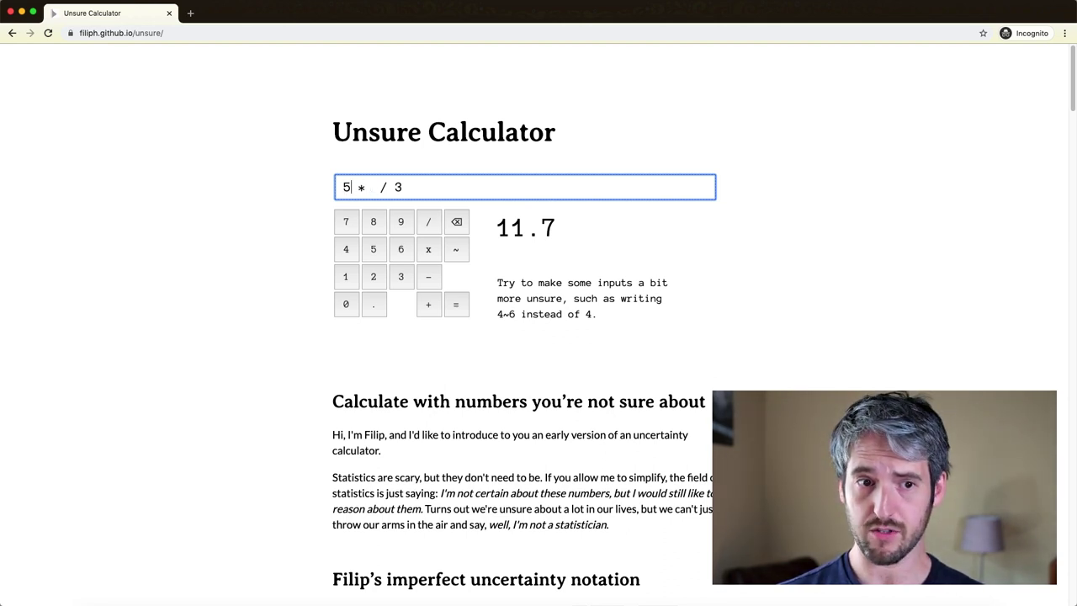
{"action": "left_click", "coordinate": [373, 187]}
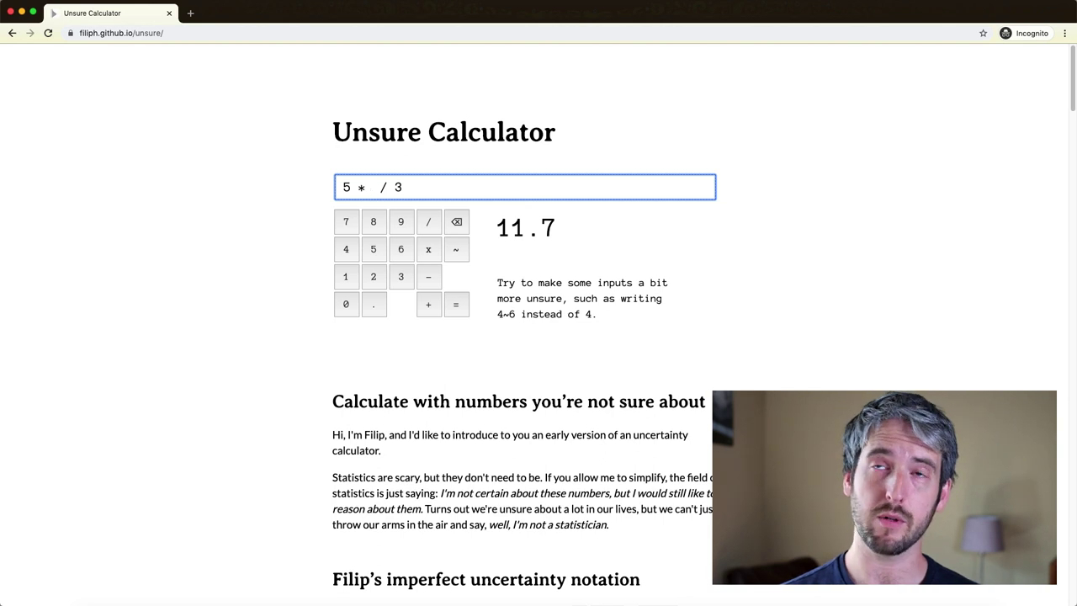
{"action": "type", "text": "5~10"}
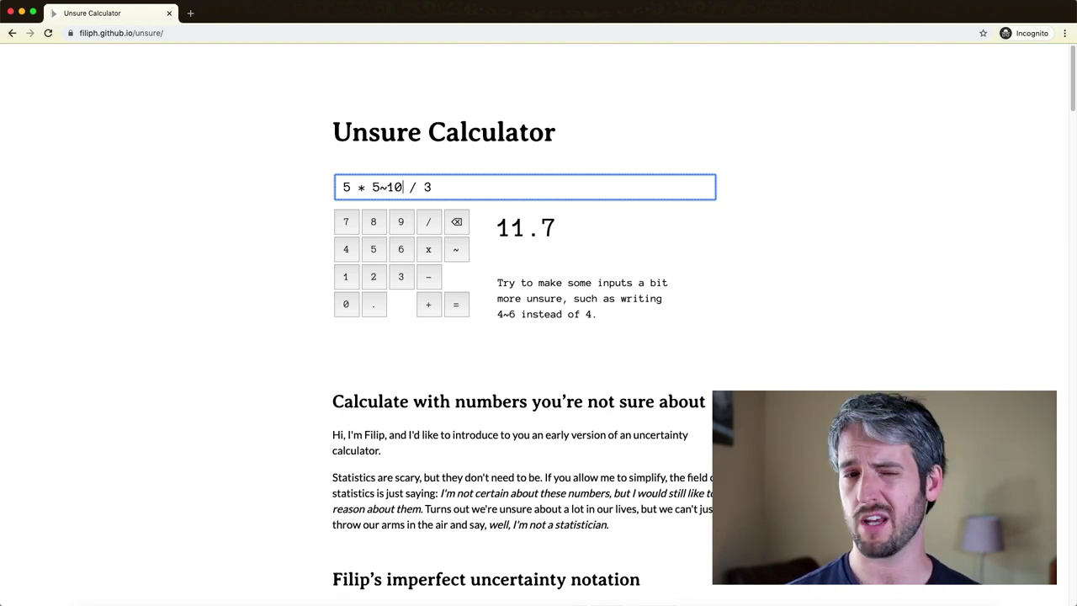
{"action": "double_click", "coordinate": [428, 187]}
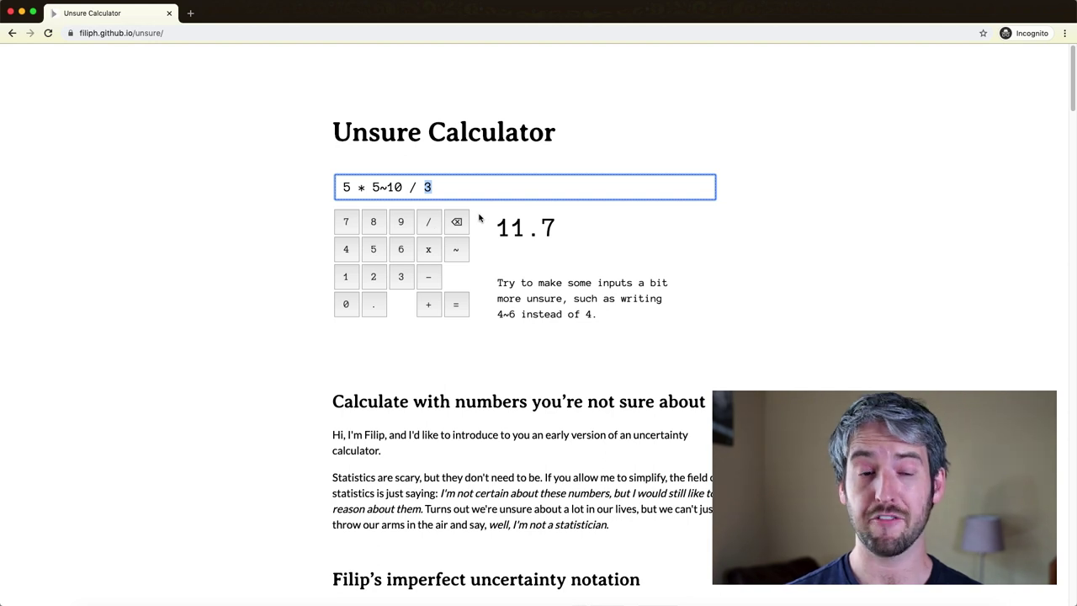
{"action": "type", "text": "2"}
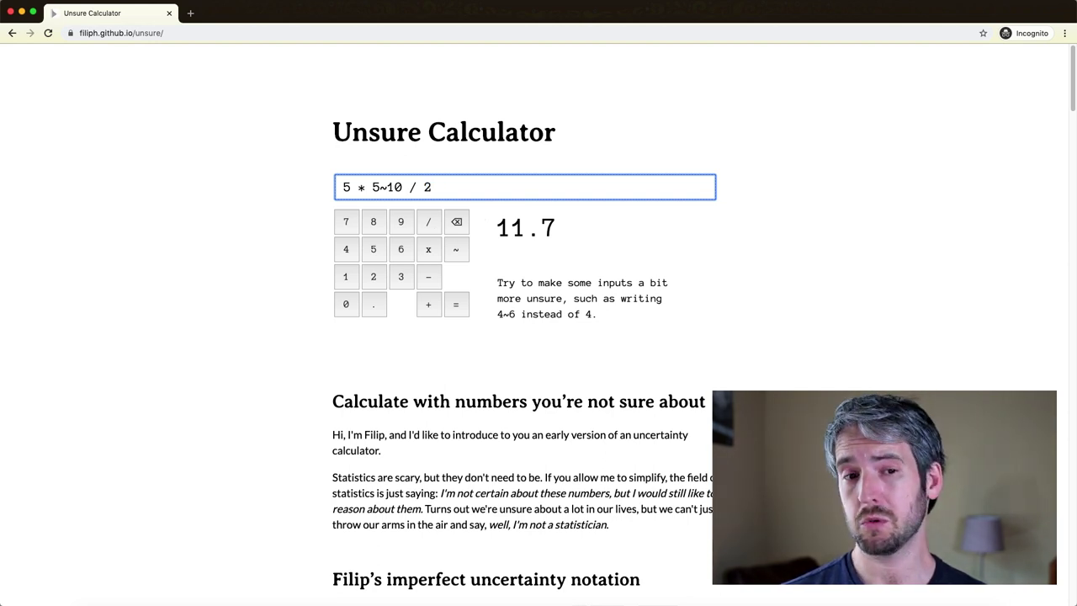
{"action": "type", "text": "~5"}
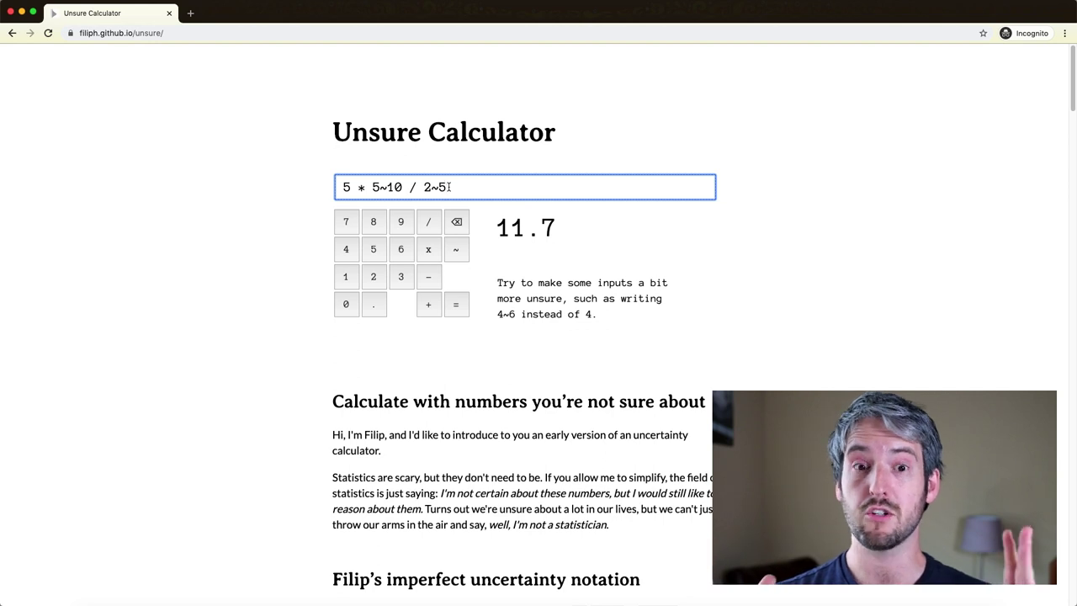
Evaluate 5 * 5~10 / 2~5 to get 6~20, collapse its histogram, and highlight the result
{"action": "left_click", "coordinate": [455, 303]}
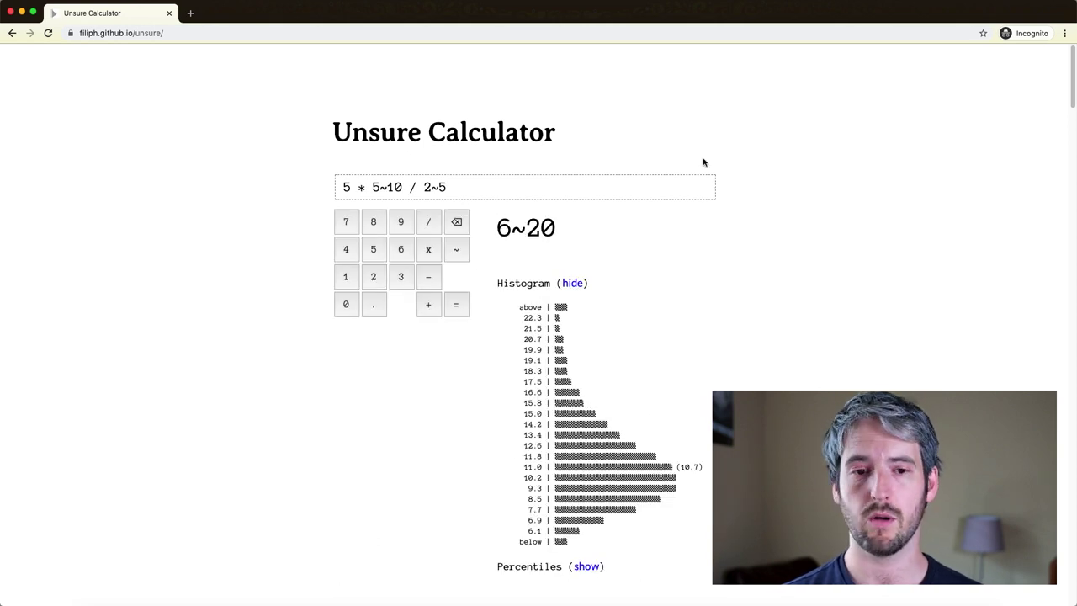
{"action": "left_click", "coordinate": [571, 284]}
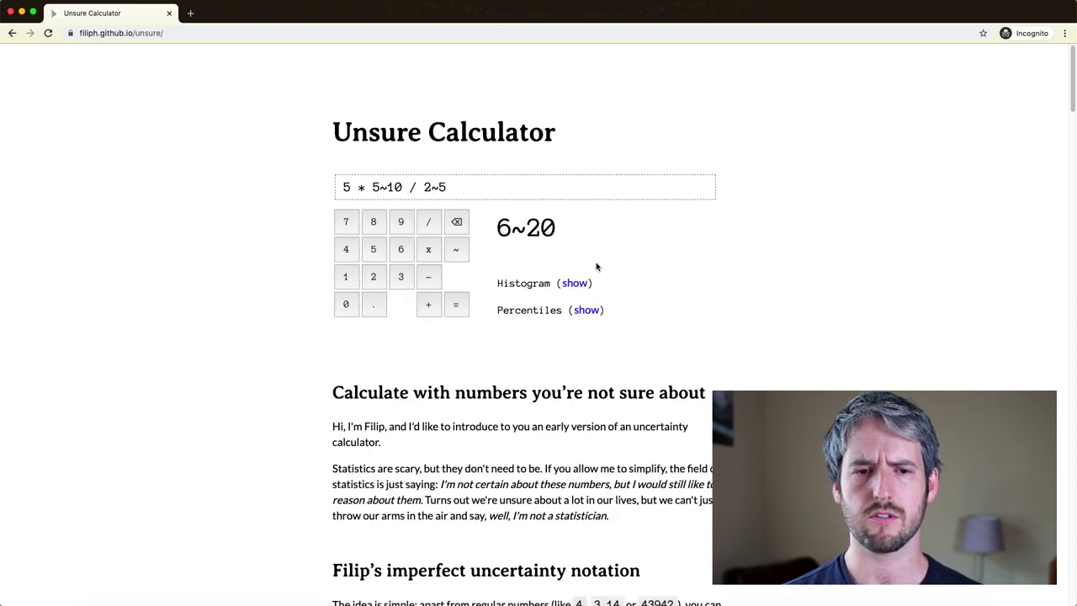
{"action": "mouse_move", "coordinate": [557, 229]}
{"action": "left_mouse_down"}
{"action": "mouse_move", "coordinate": [498, 227]}
{"action": "mouse_move", "coordinate": [555, 227]}
{"action": "left_mouse_up"}
{"action": "left_click", "coordinate": [494, 228]}
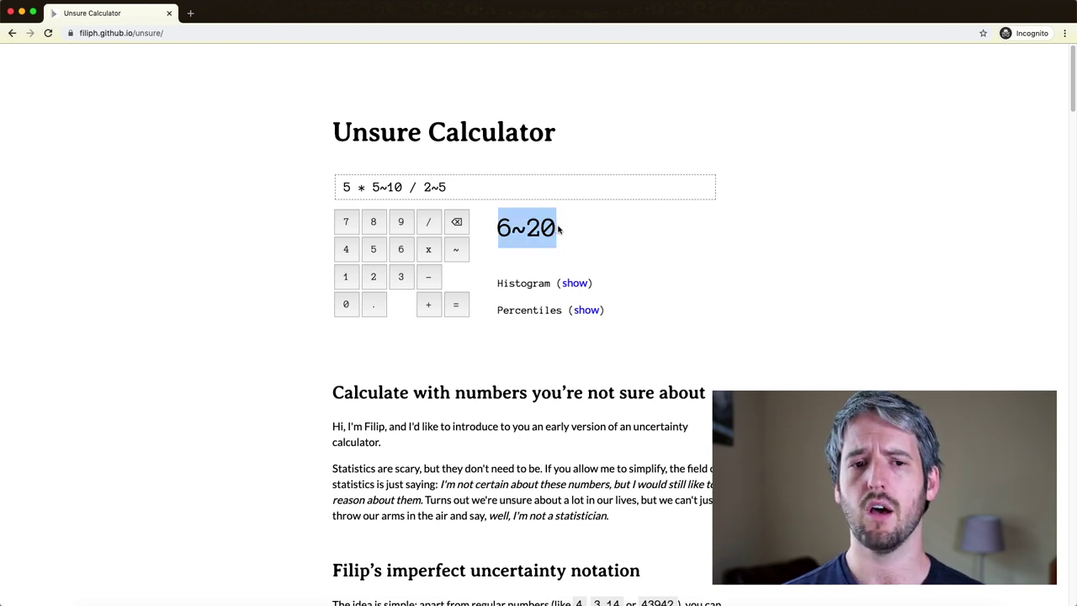
{"action": "left_click", "coordinate": [561, 230]}
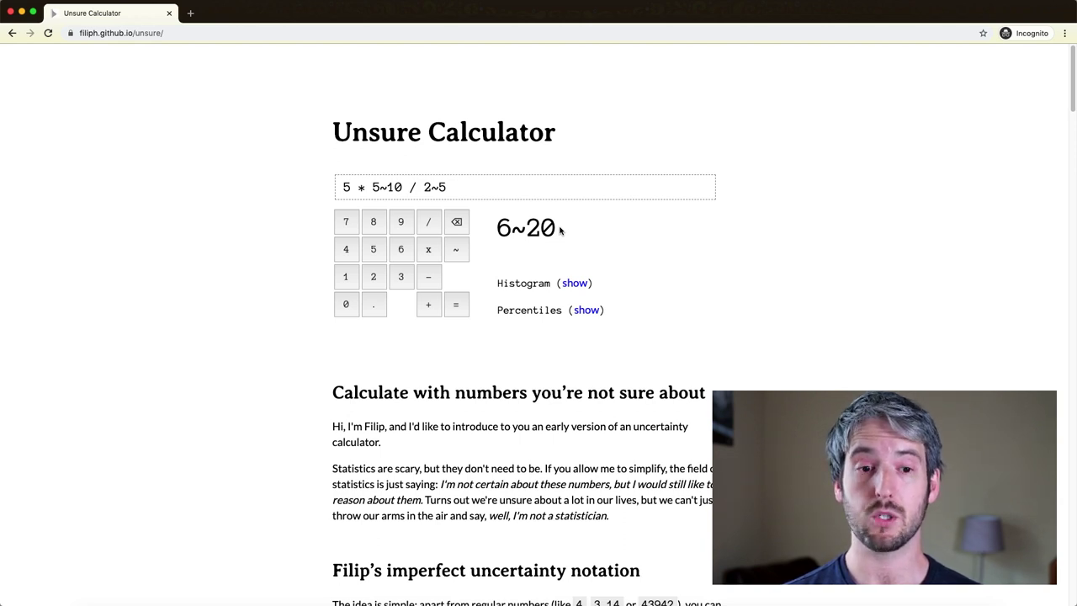
{"action": "left_click_drag", "start_coordinate": [503, 227], "coordinate": [567, 233]}
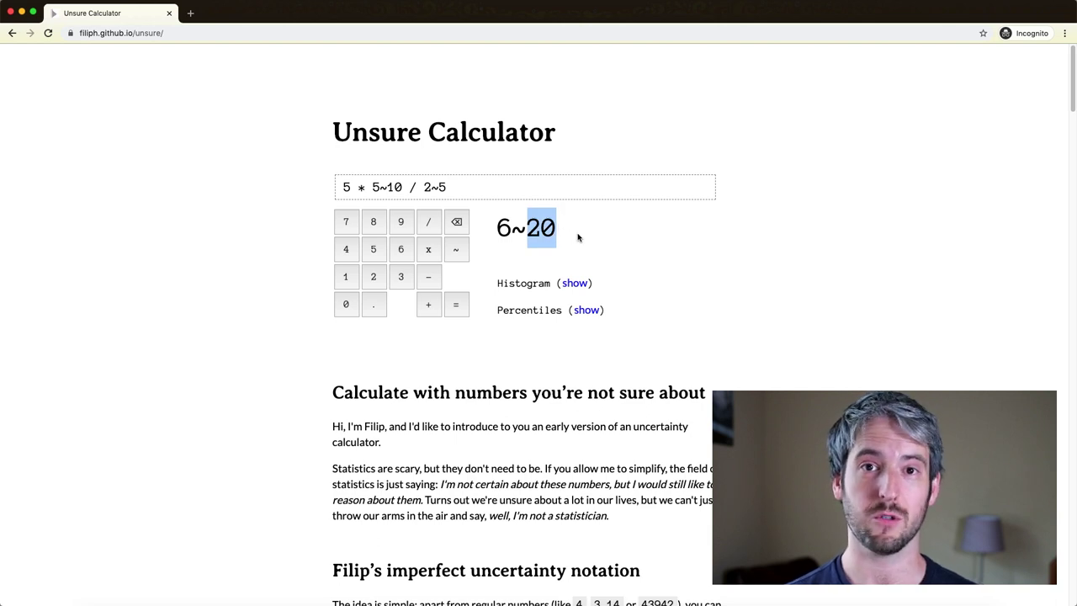
{"action": "left_click", "coordinate": [559, 239]}
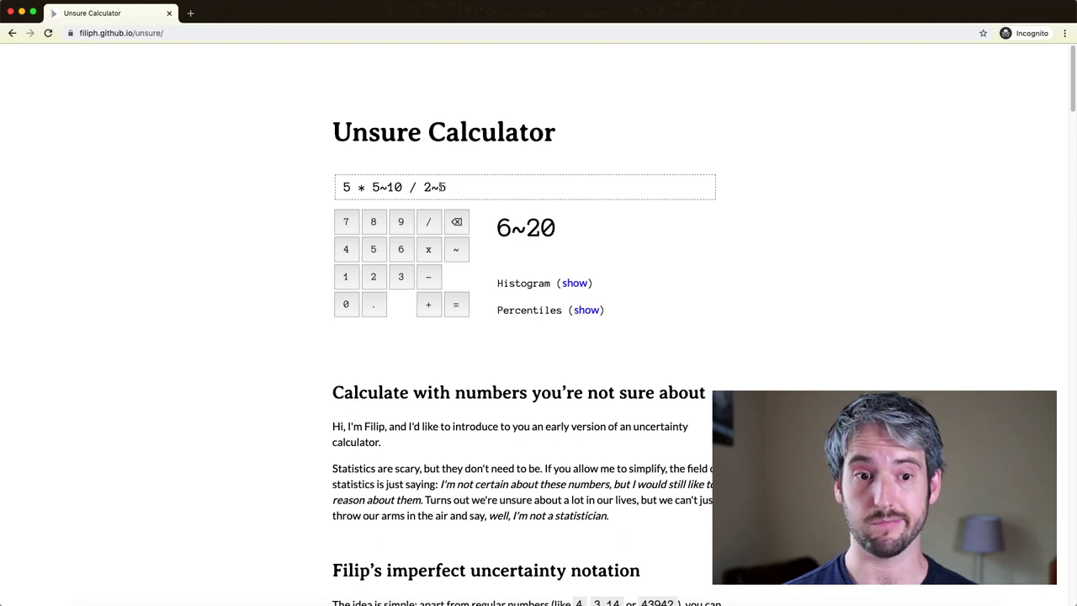
Show the histogram for the 6~20 result and mark its 6.9 bucket
{"action": "left_click", "coordinate": [580, 283]}
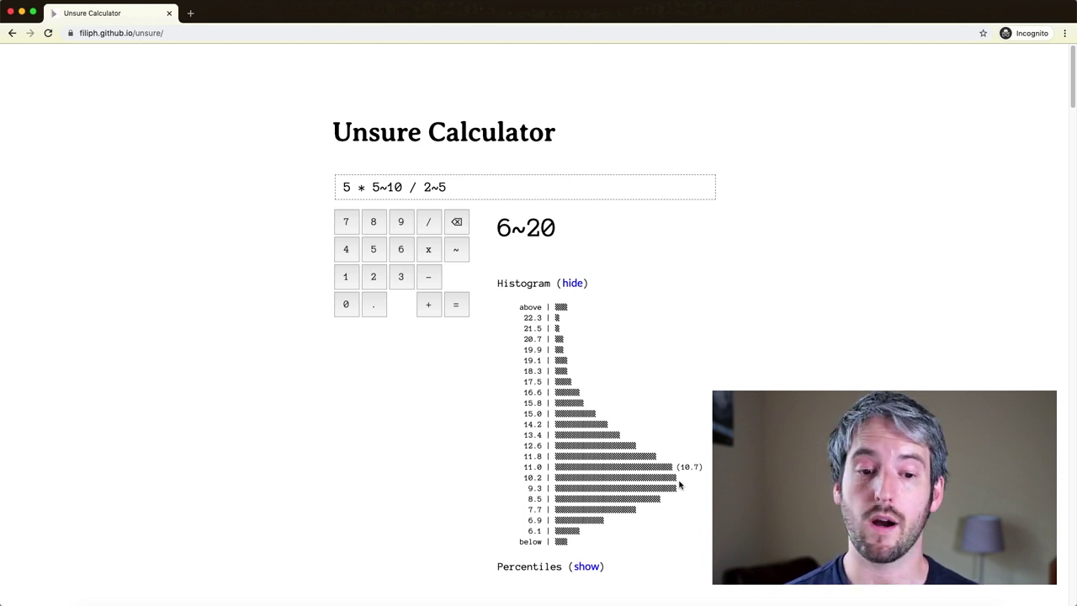
{"action": "double_click", "coordinate": [531, 521]}
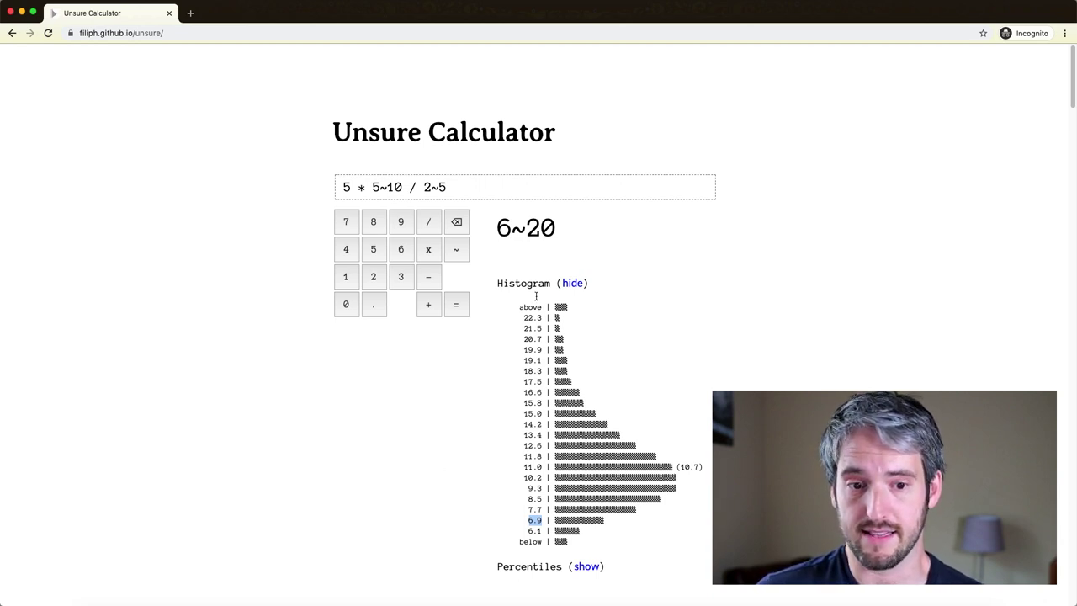
{"action": "left_click", "coordinate": [438, 195]}
Select the calculator page's full web address in the address bar
{"action": "scroll", "coordinate": [815, 311], "scroll_direction": "down", "scroll_amount": 5}
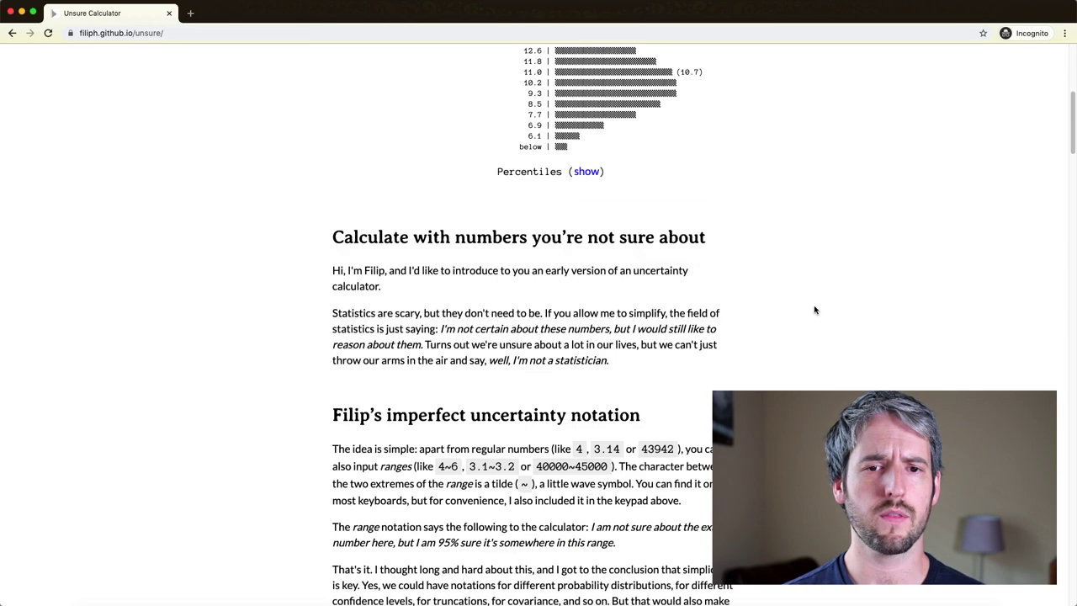
{"action": "scroll", "coordinate": [814, 311], "scroll_direction": "up", "scroll_amount": 5}
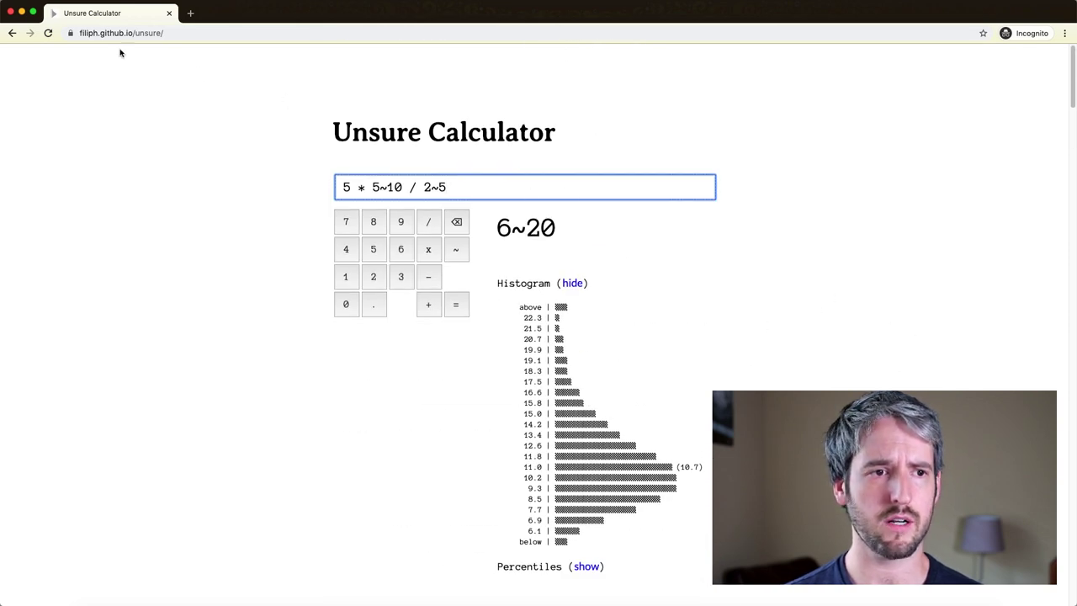
{"action": "left_click_drag", "start_coordinate": [79, 32], "coordinate": [165, 32]}
{"action": "scroll", "coordinate": [831, 289], "scroll_direction": "down", "scroll_amount": 3}
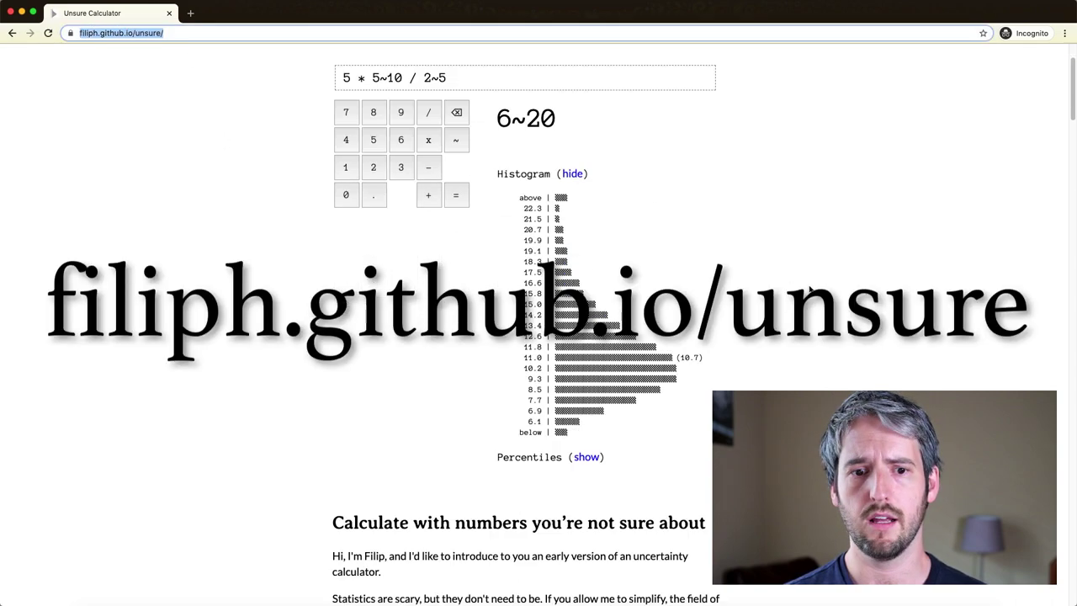
{"action": "left_click", "coordinate": [810, 310]}
Scroll the article down to its closing P.S. linking github.com/filiph/unsure
{"action": "scroll", "coordinate": [785, 312], "scroll_direction": "down", "scroll_amount": 15}
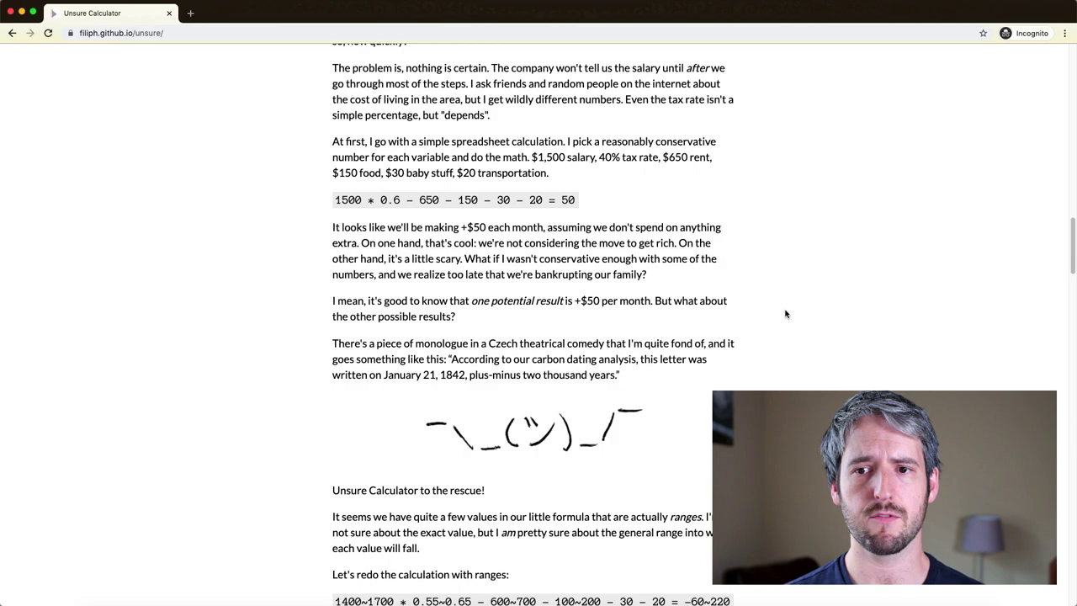
{"action": "scroll", "coordinate": [786, 315], "scroll_direction": "down", "scroll_amount": 5}
{"action": "scroll", "coordinate": [785, 315], "scroll_direction": "up", "scroll_amount": 3}
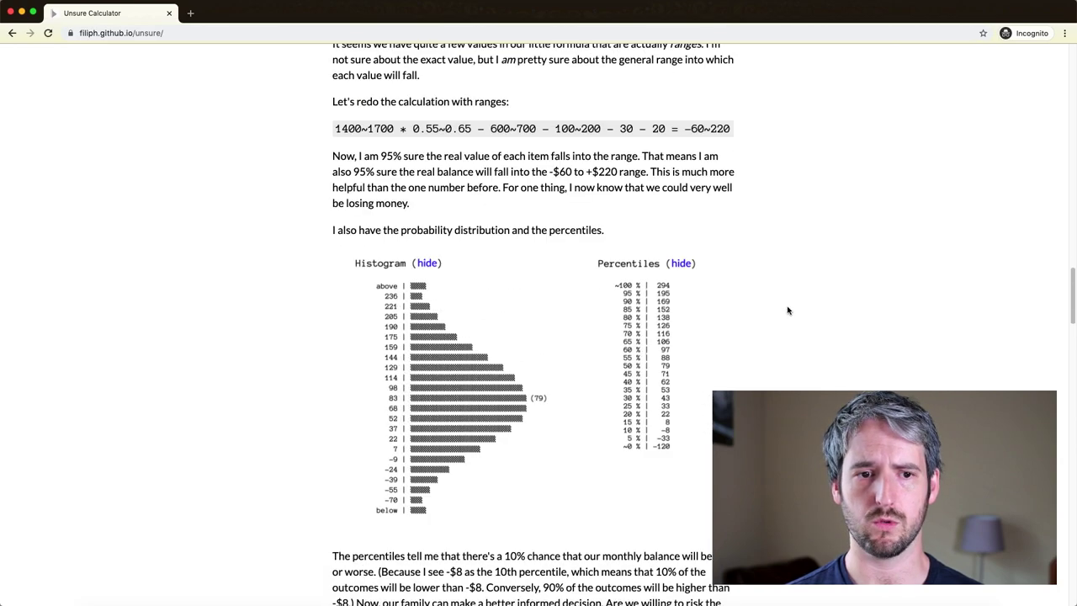
{"action": "scroll", "coordinate": [785, 314], "scroll_direction": "down", "scroll_amount": 6}
{"action": "scroll", "coordinate": [784, 314], "scroll_direction": "down", "scroll_amount": 20}
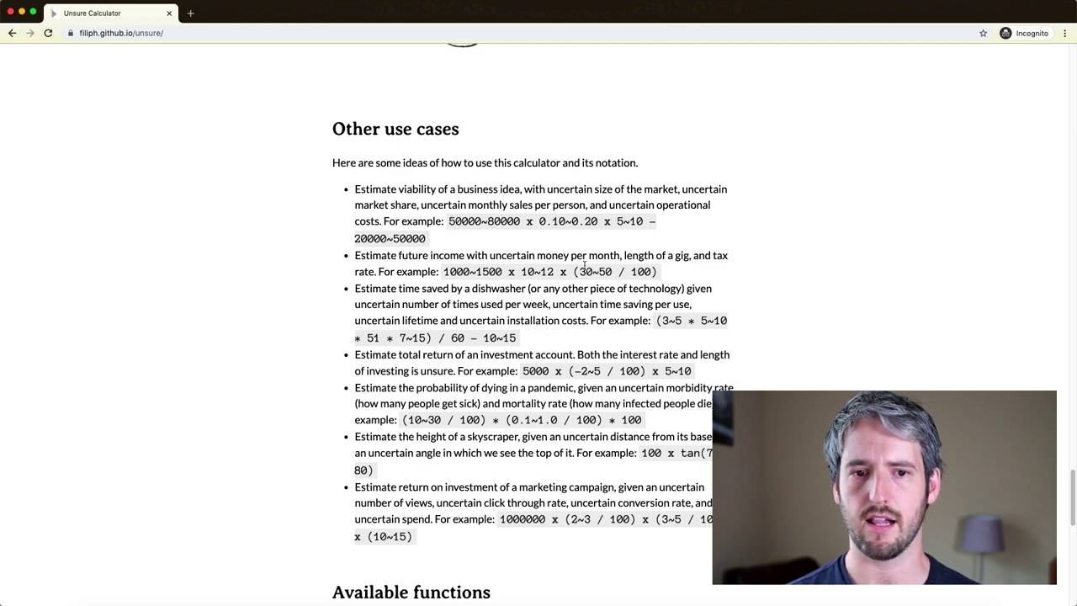
{"action": "scroll", "coordinate": [576, 257], "scroll_direction": "down", "scroll_amount": 3}
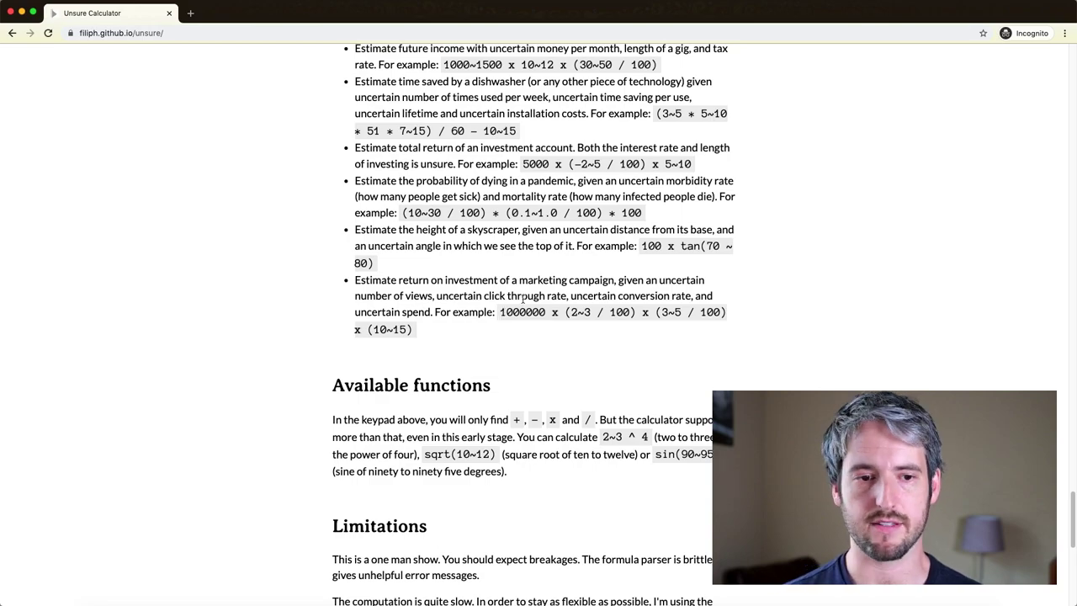
{"action": "scroll", "coordinate": [524, 286], "scroll_direction": "up", "scroll_amount": 20}
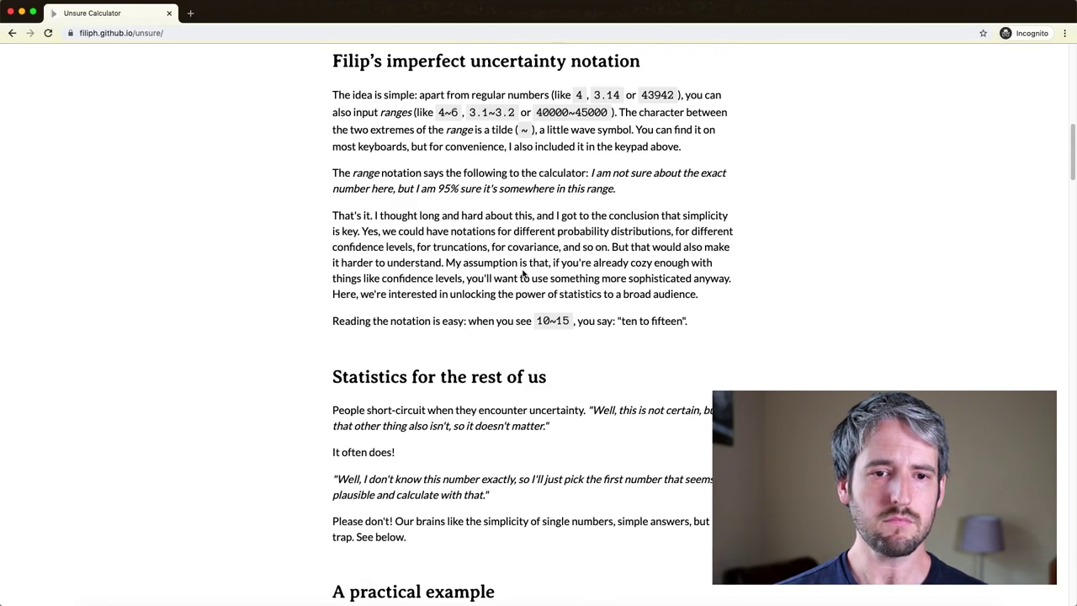
{"action": "scroll", "coordinate": [524, 272], "scroll_direction": "up", "scroll_amount": 10}
{"action": "scroll", "coordinate": [523, 271], "scroll_direction": "down", "scroll_amount": 20}
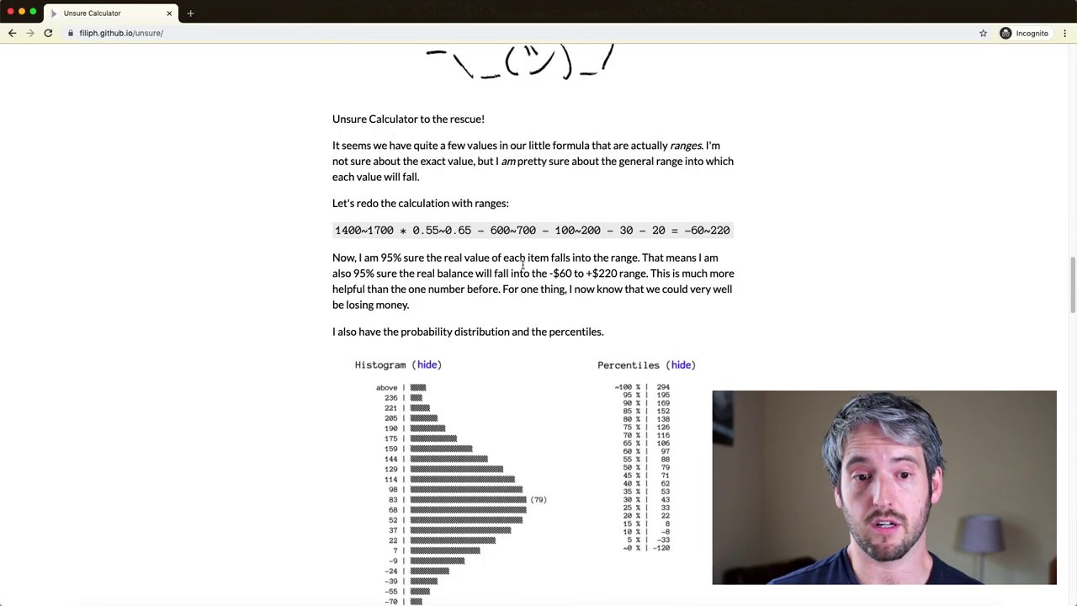
{"action": "scroll", "coordinate": [523, 265], "scroll_direction": "down", "scroll_amount": 20}
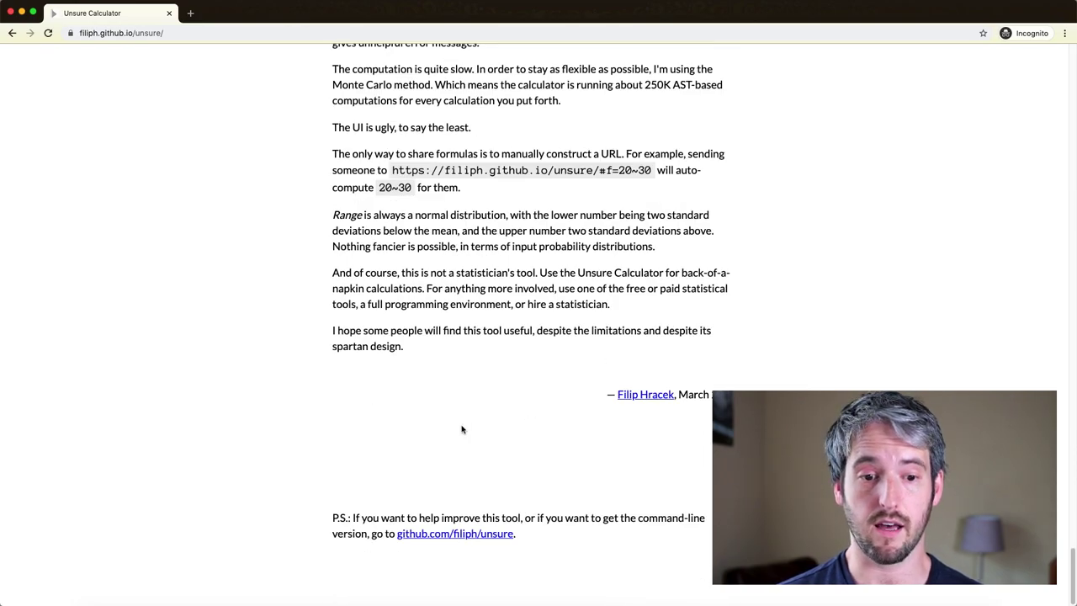
Open the filiph/unsure repository in a new tab and scroll its README to Command line tool
{"action": "left_click", "coordinate": [461, 537]}
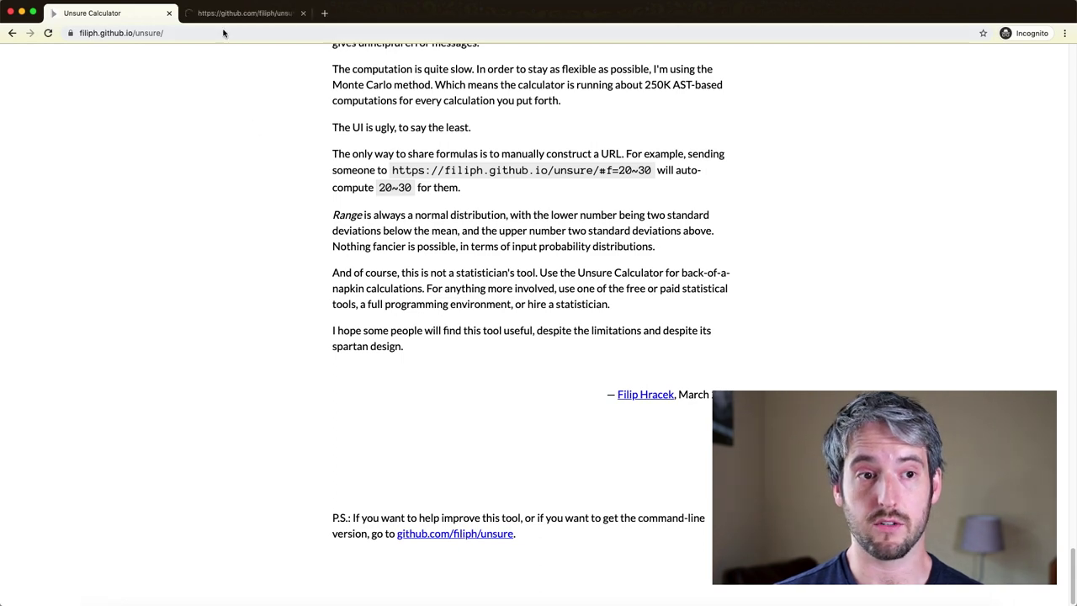
{"action": "key", "text": "super+Tab"}
{"action": "key", "text": "super+Tab"}
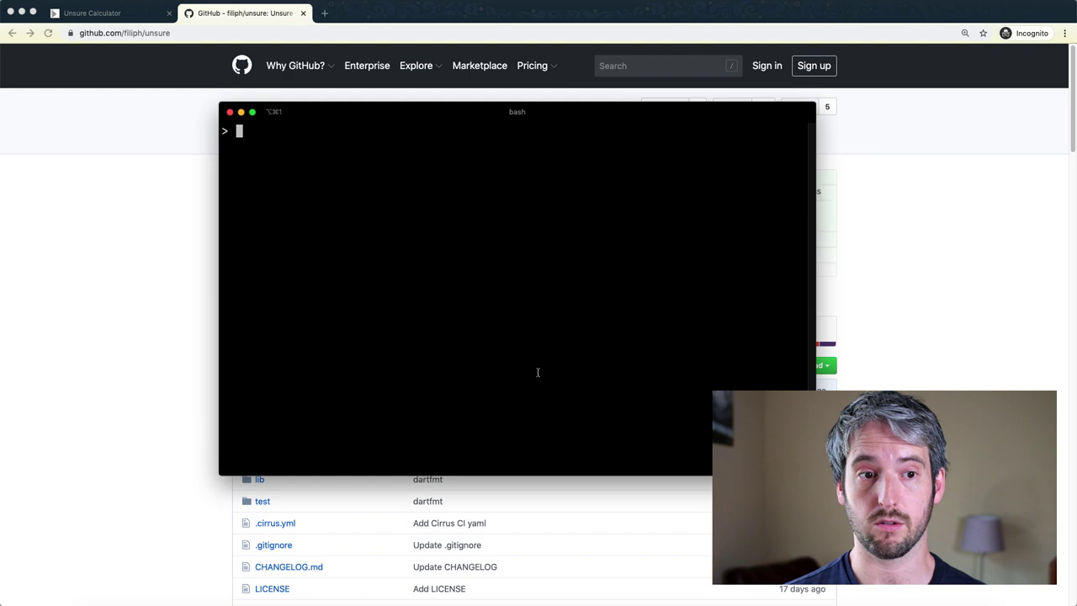
{"action": "scroll", "coordinate": [89, 314], "scroll_direction": "down", "scroll_amount": 15}
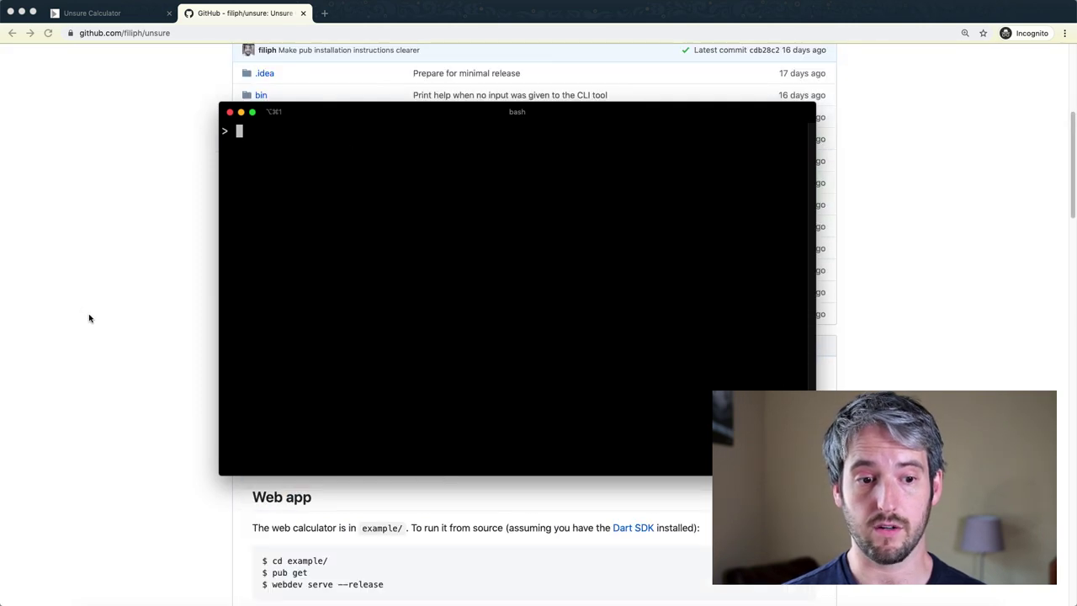
{"action": "left_click", "coordinate": [161, 303]}
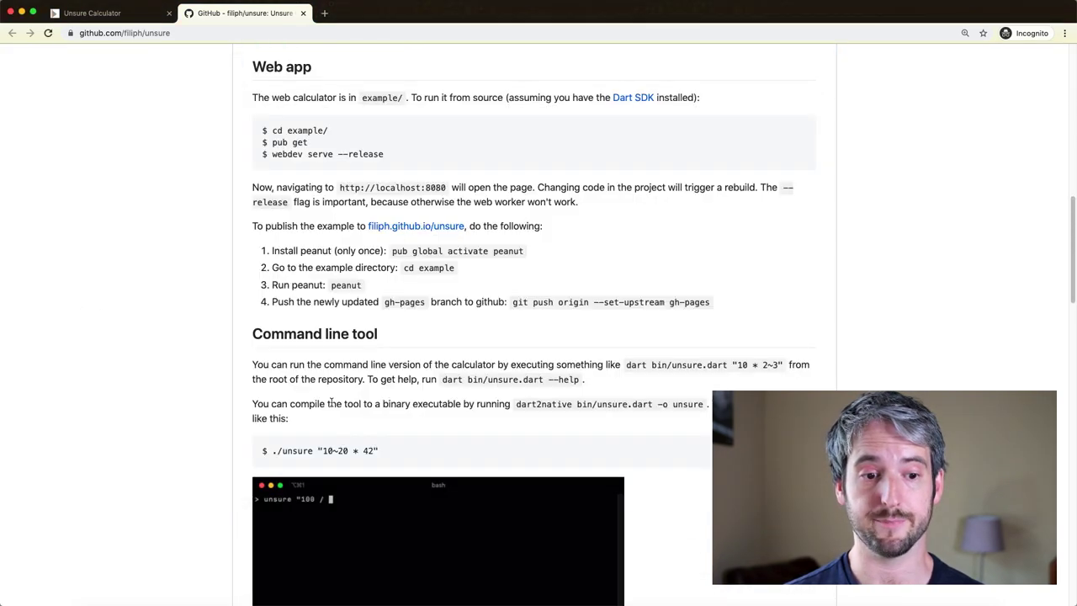
{"action": "scroll", "coordinate": [168, 354], "scroll_direction": "down", "scroll_amount": 3}
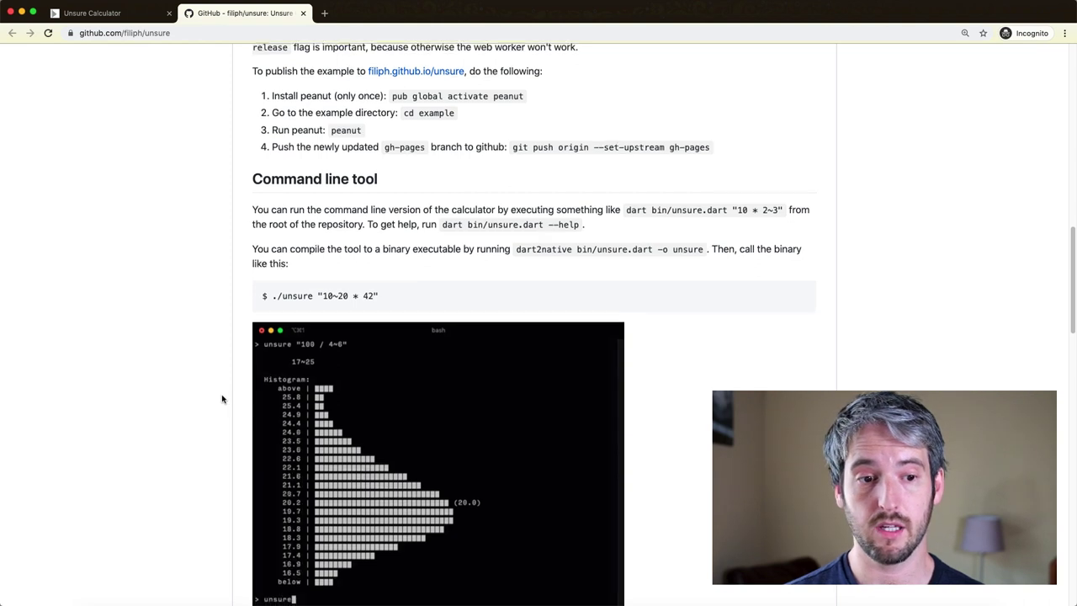
{"action": "scroll", "coordinate": [223, 400], "scroll_direction": "down", "scroll_amount": 2}
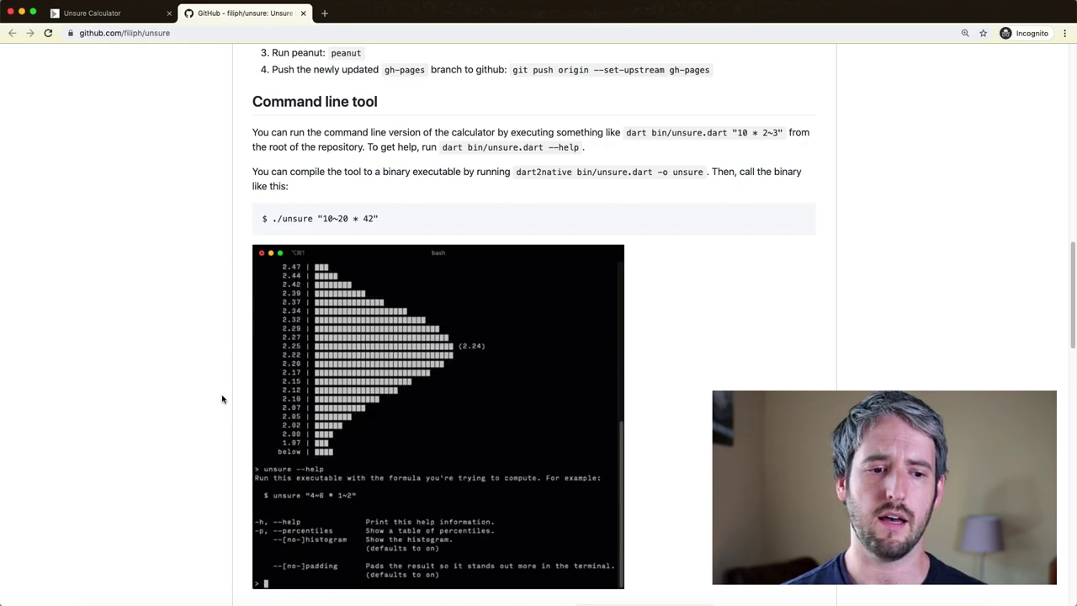
Return to the Unsure Calculator tab and select parts of the 5 * 5~10 / 2~5 expression
{"action": "left_click", "coordinate": [92, 13]}
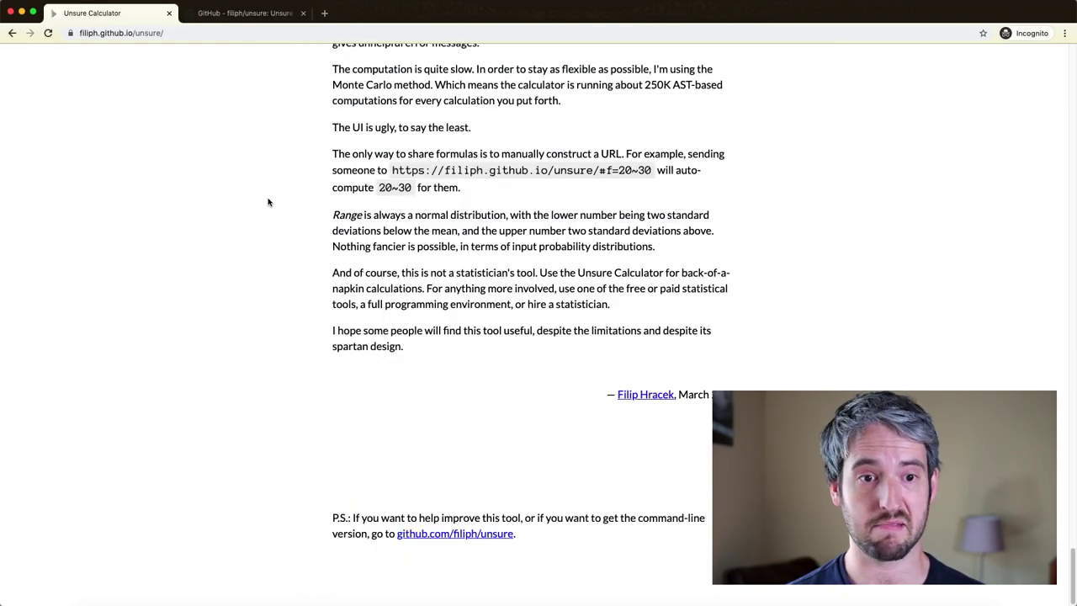
{"action": "scroll", "coordinate": [269, 202], "scroll_direction": "up", "scroll_amount": 20}
{"action": "scroll", "coordinate": [359, 192], "scroll_direction": "up", "scroll_amount": 15}
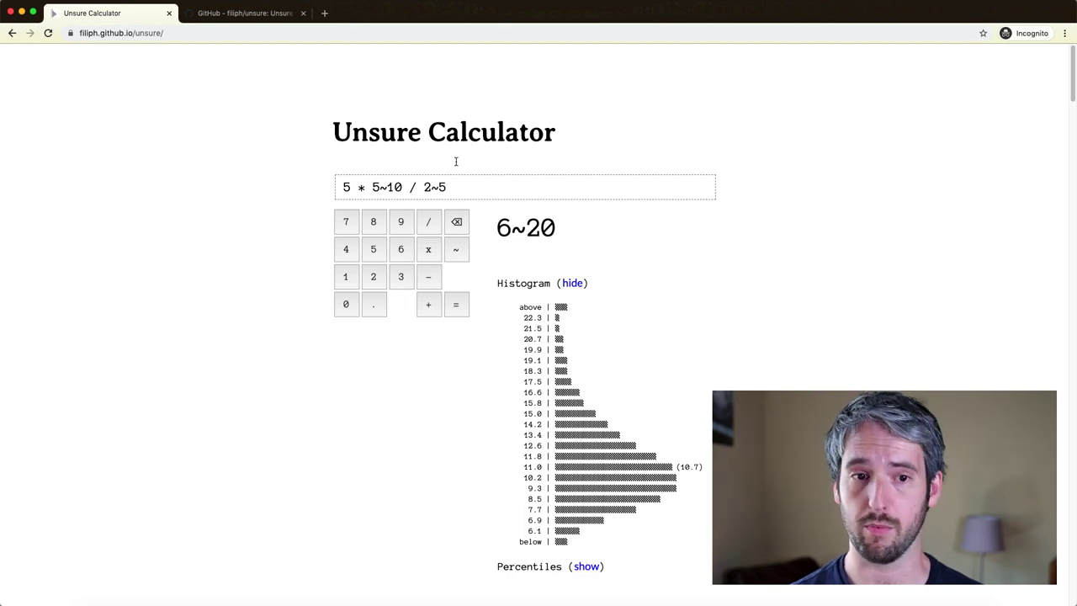
{"action": "left_click_drag", "start_coordinate": [459, 187], "coordinate": [490, 185]}
{"action": "left_click", "coordinate": [345, 186]}
{"action": "double_click", "coordinate": [346, 186]}
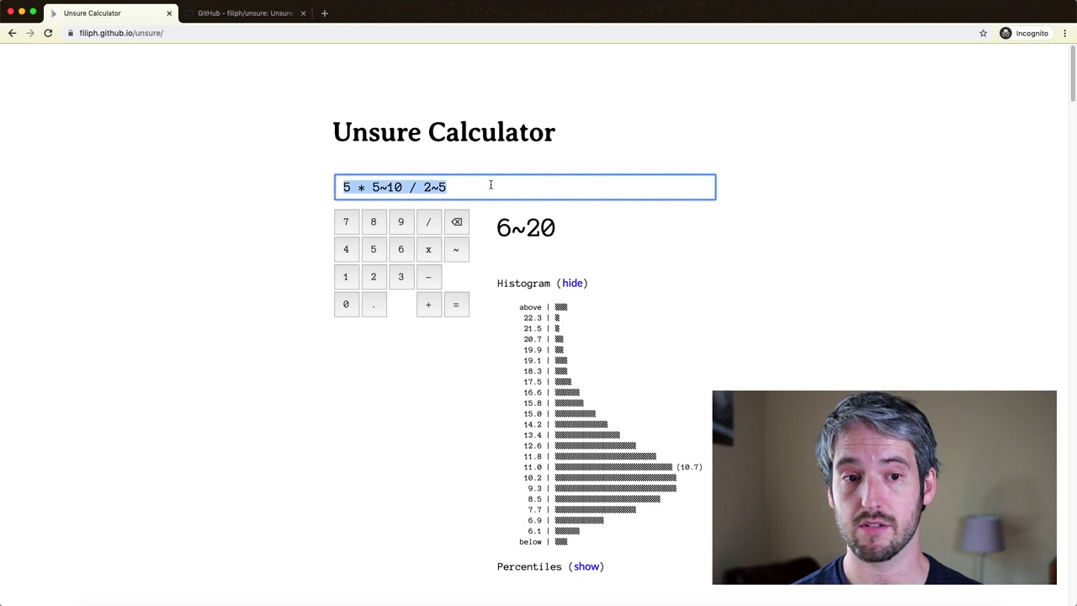
{"action": "left_click", "coordinate": [482, 185]}
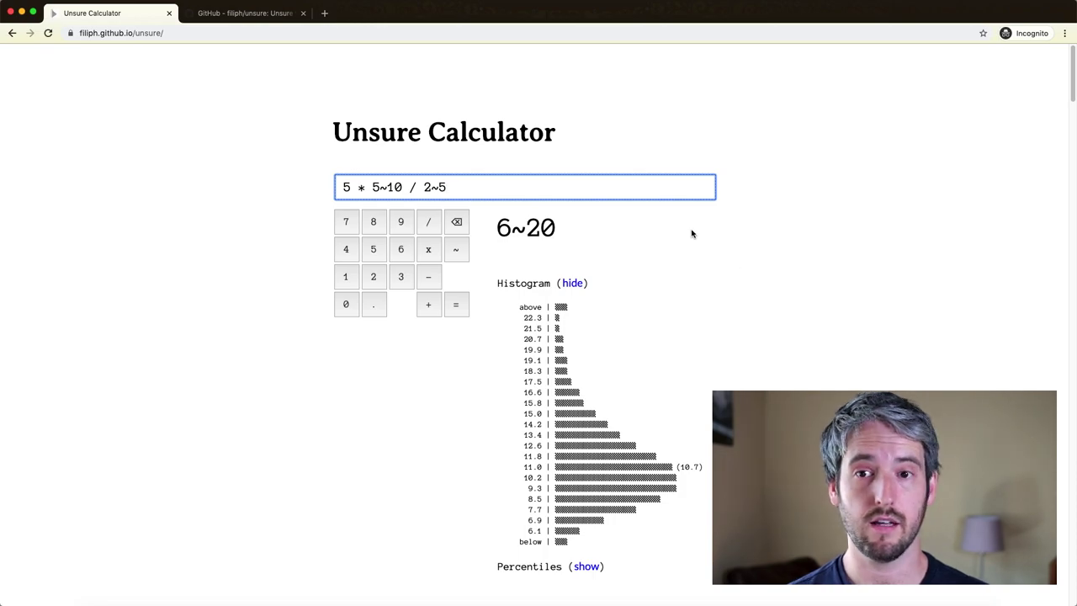
Scroll the article to the budget example recalculated with ranges
{"action": "scroll", "coordinate": [783, 244], "scroll_direction": "down", "scroll_amount": 20}
{"action": "scroll", "coordinate": [795, 242], "scroll_direction": "down", "scroll_amount": 20}
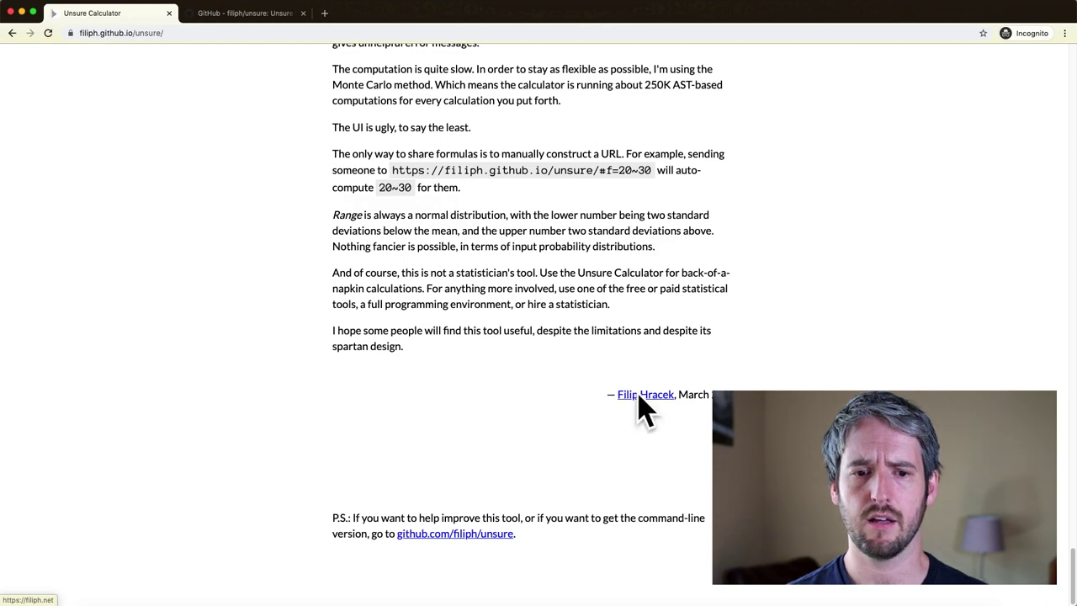
{"action": "scroll", "coordinate": [813, 233], "scroll_direction": "up", "scroll_amount": 20}
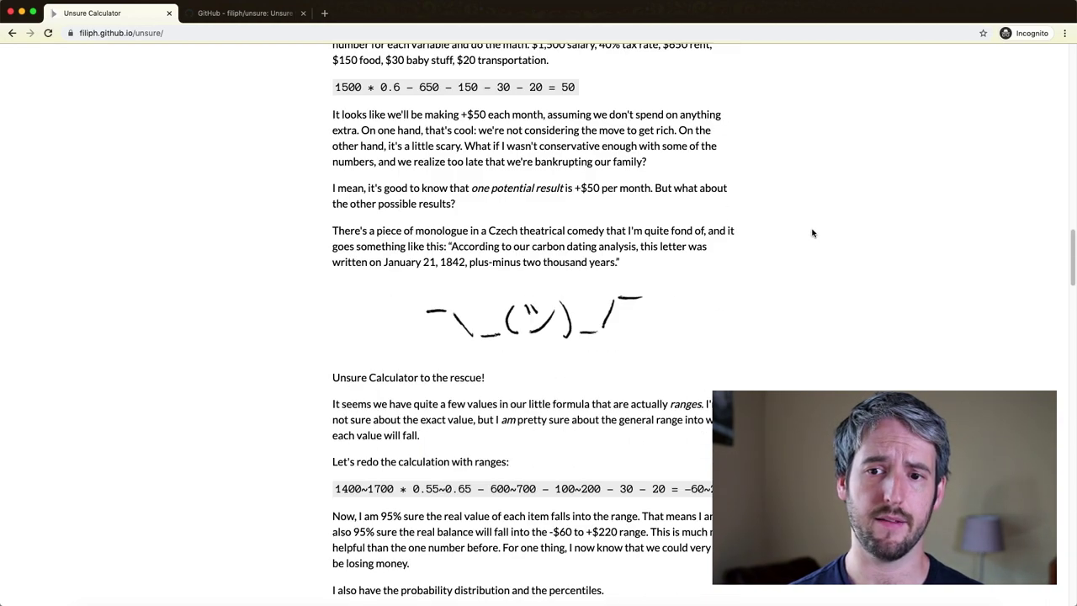